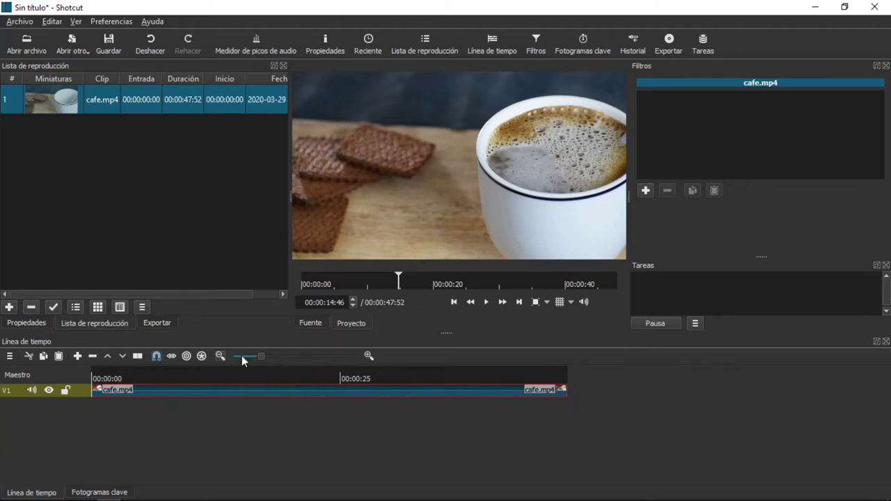
left_click(368, 356)
left_click(368, 356)
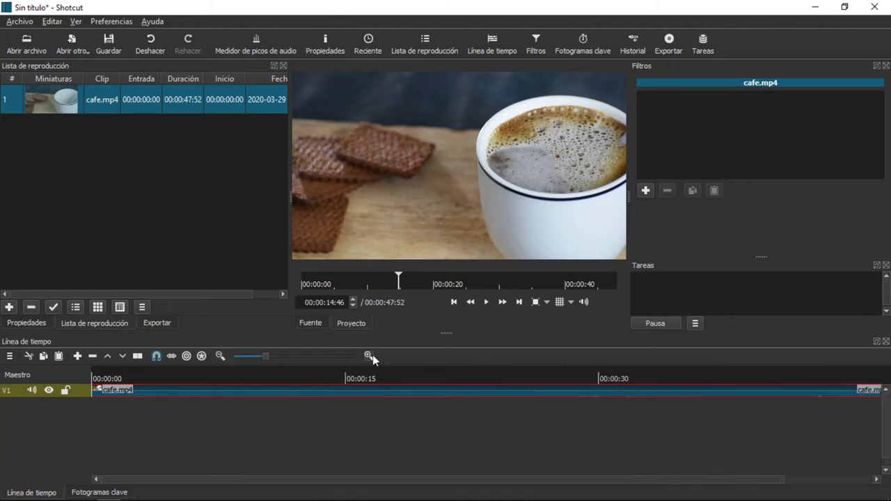
left_click(219, 355)
left_click(220, 356)
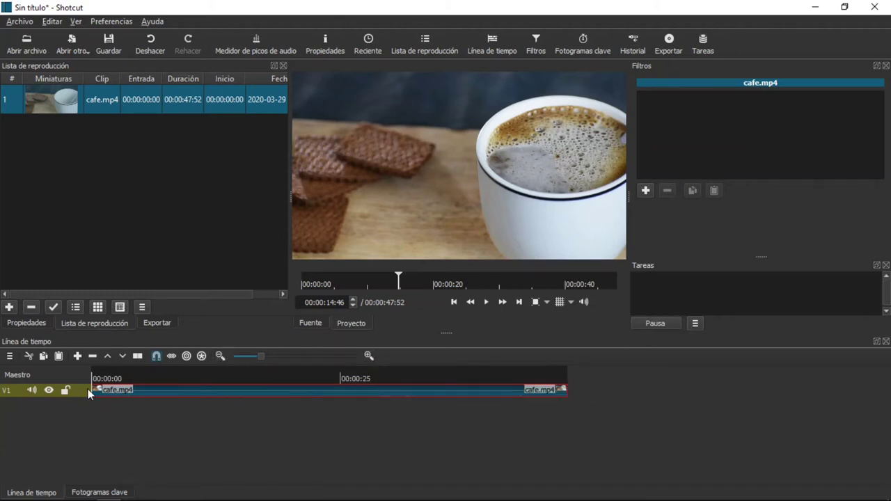
Toggle the mute, hide and lock settings of track V1 on and back off
left_click(32, 391)
left_click(31, 391)
left_click(49, 390)
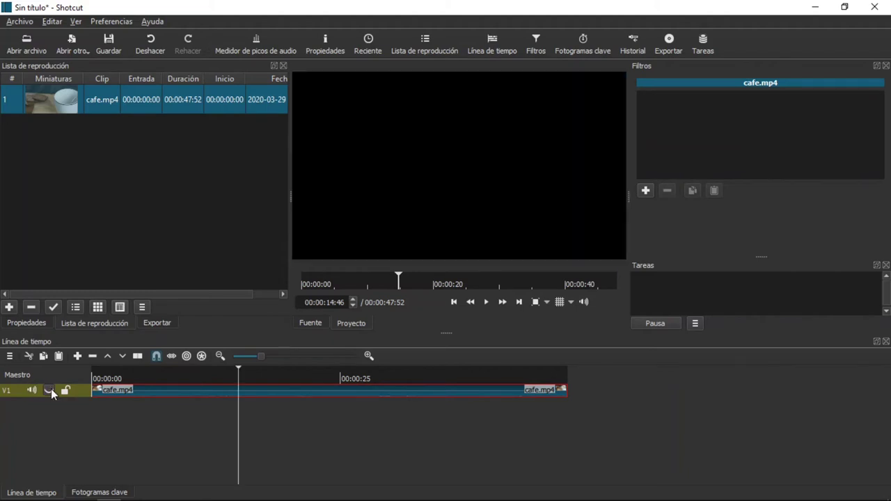
left_click(49, 391)
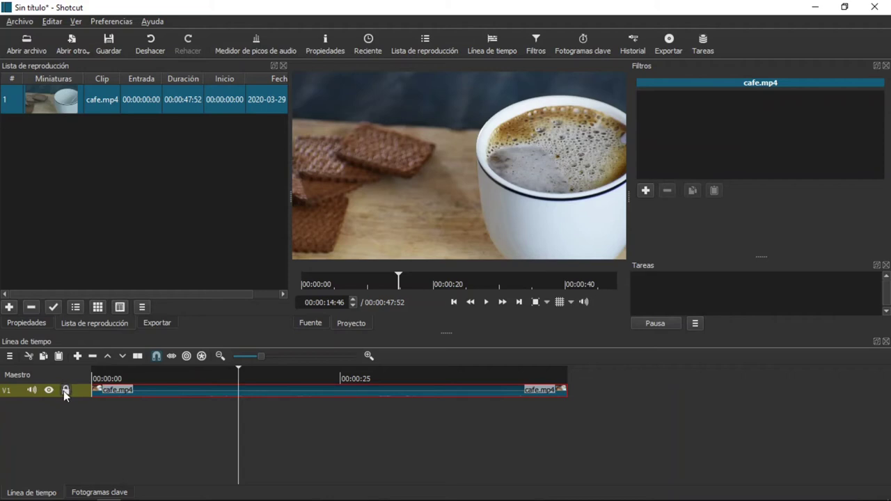
left_click(65, 391)
left_click(65, 389)
Add one audio track and one additional video track to the timeline
right_click(80, 389)
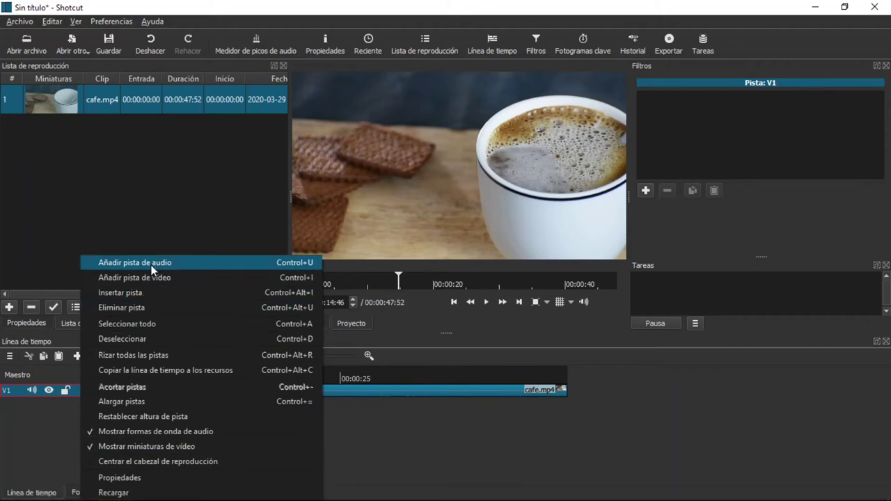
left_click(152, 268)
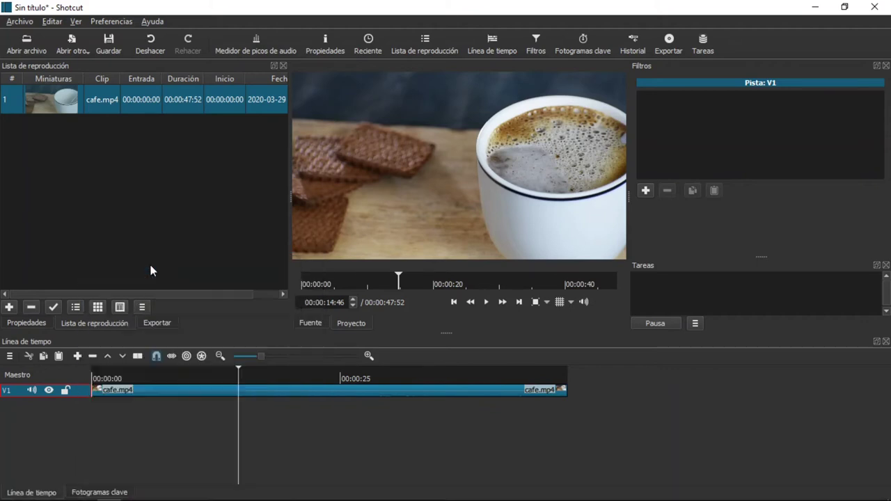
right_click(80, 390)
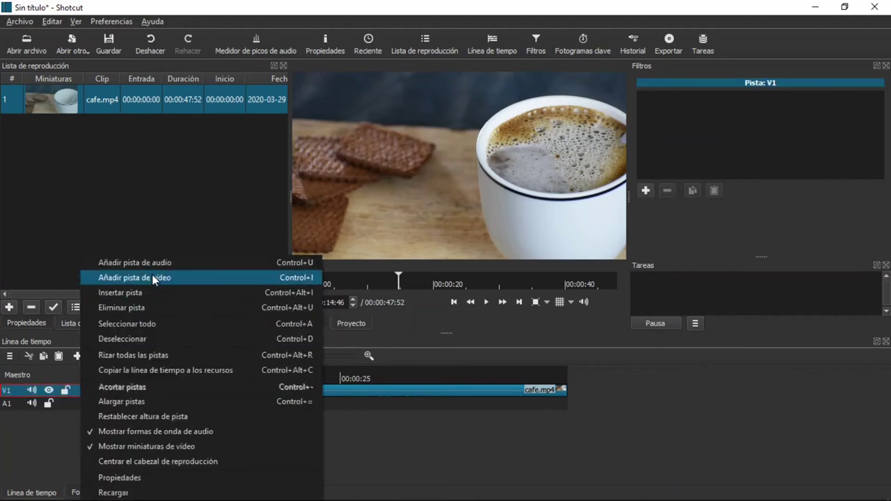
left_click(152, 276)
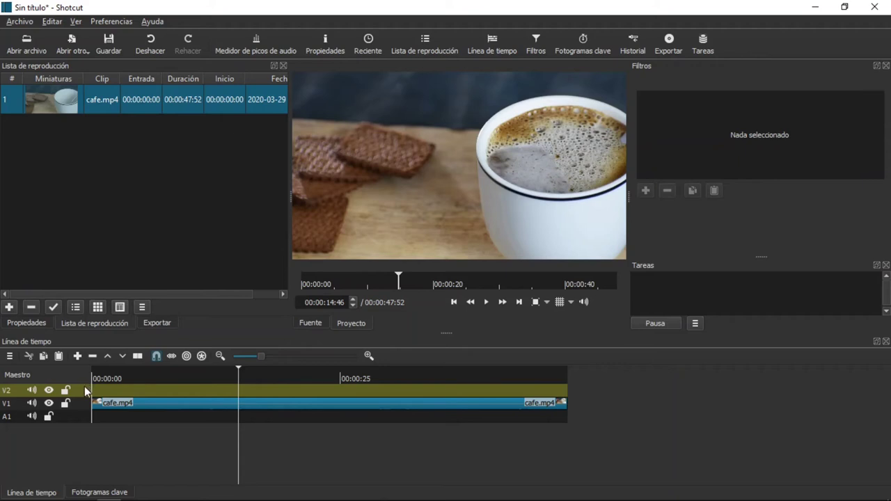
Enlarge the height of the timeline tracks and shrink it back to the compact size
right_click(82, 385)
left_click(110, 398)
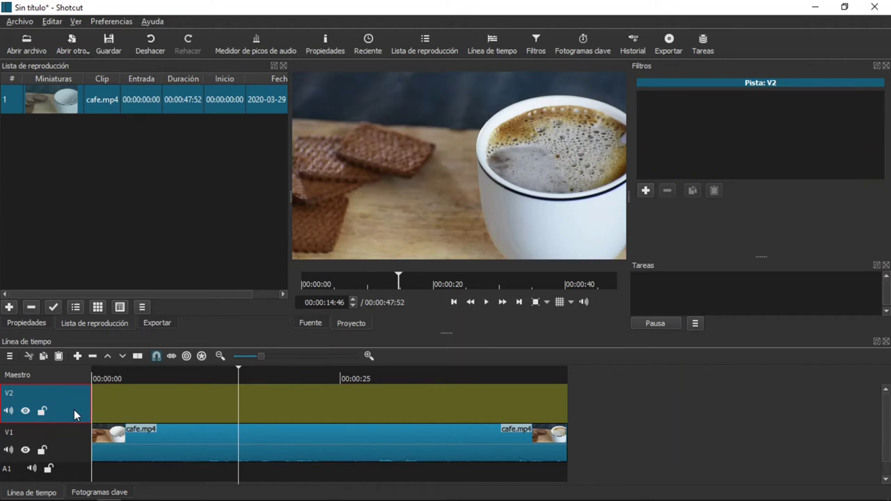
right_click(73, 409)
left_click(118, 385)
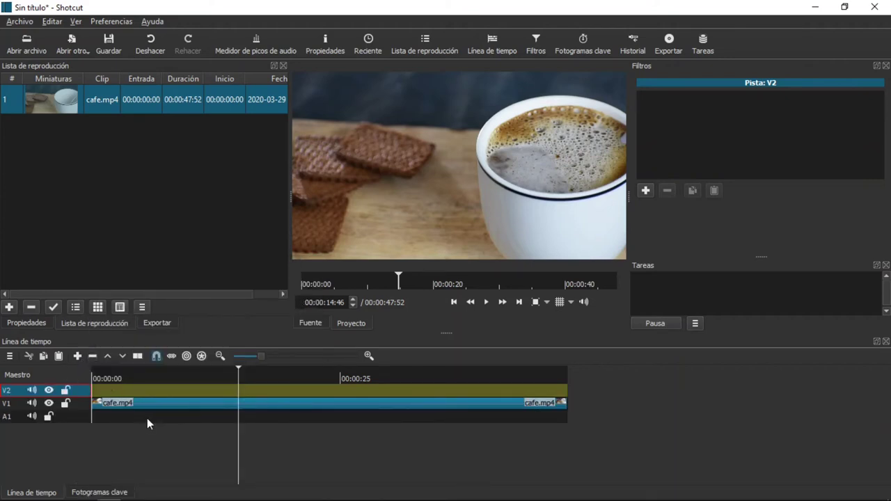
Play the cafe.mp4 clip from near its beginning and mute track V1 during playback
left_click(164, 407)
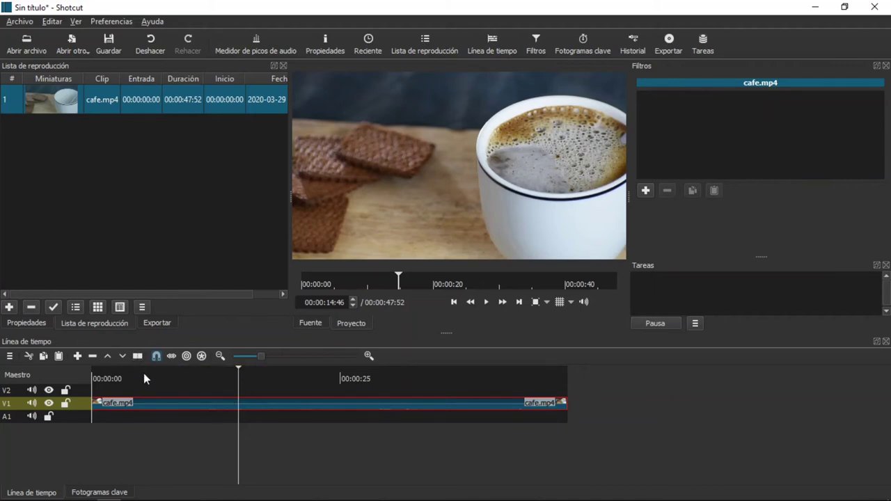
left_click(101, 369)
key("space")
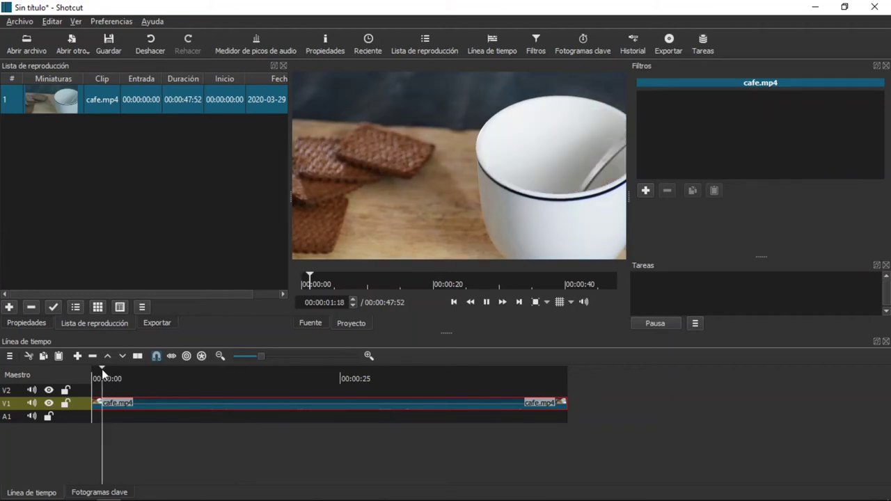
left_click(32, 402)
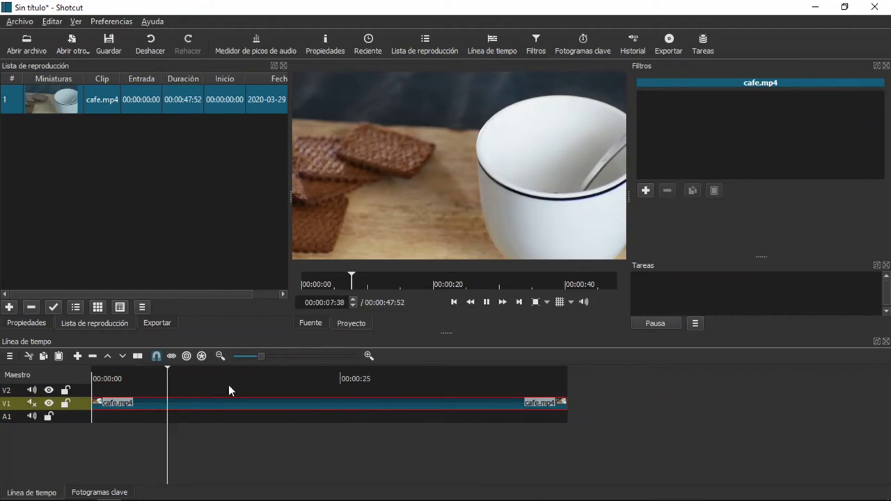
key("space")
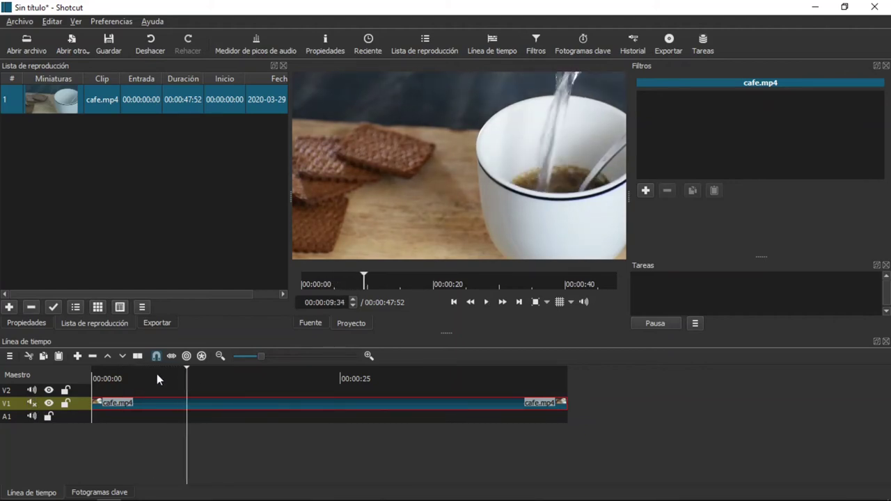
Split the cafe.mp4 clip at 00:00:07:01 and shift the second segment later, leaving a gap of about 2.5 seconds
left_click(157, 372)
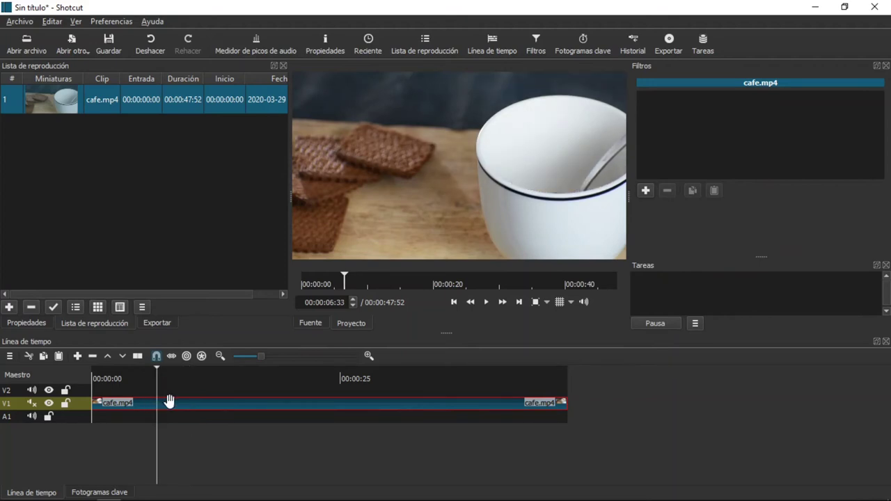
key("space")
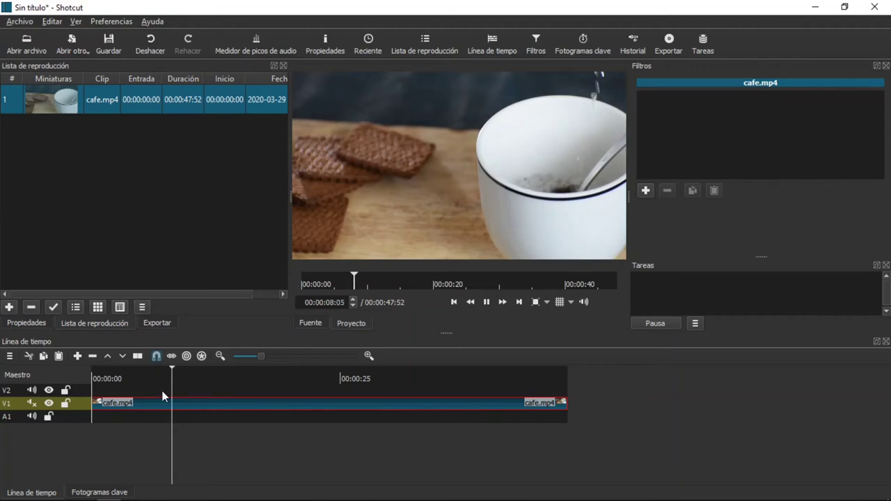
left_click(162, 377)
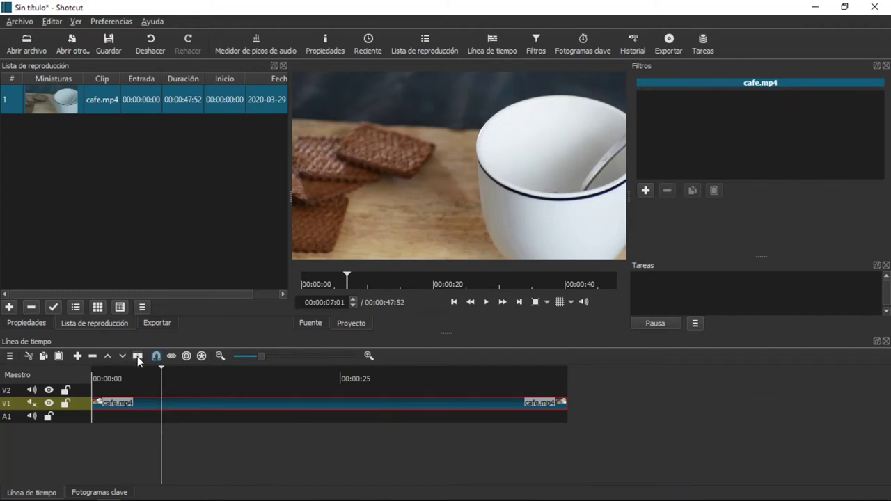
left_click(137, 356)
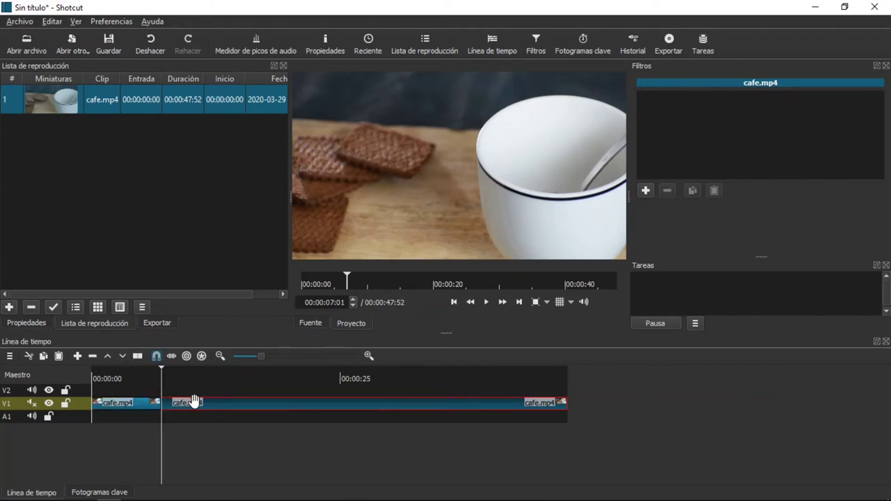
mouse_move(217, 404)
left_mouse_down()
mouse_move(253, 404)
mouse_move(197, 410)
mouse_move(260, 404)
mouse_move(199, 404)
mouse_move(235, 407)
mouse_move(218, 409)
left_mouse_up()
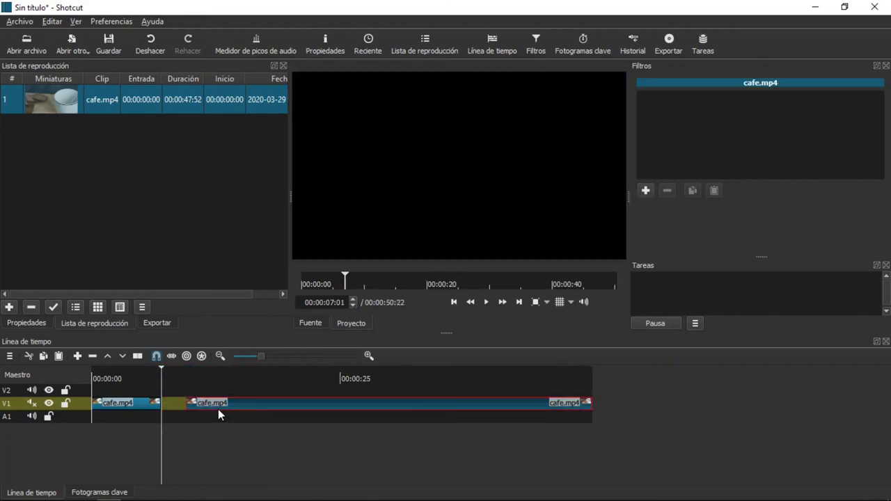
Delete the first cafe.mp4 segment on V1 and remove the empty gap before the remaining clip
left_click(135, 405)
right_click(135, 403)
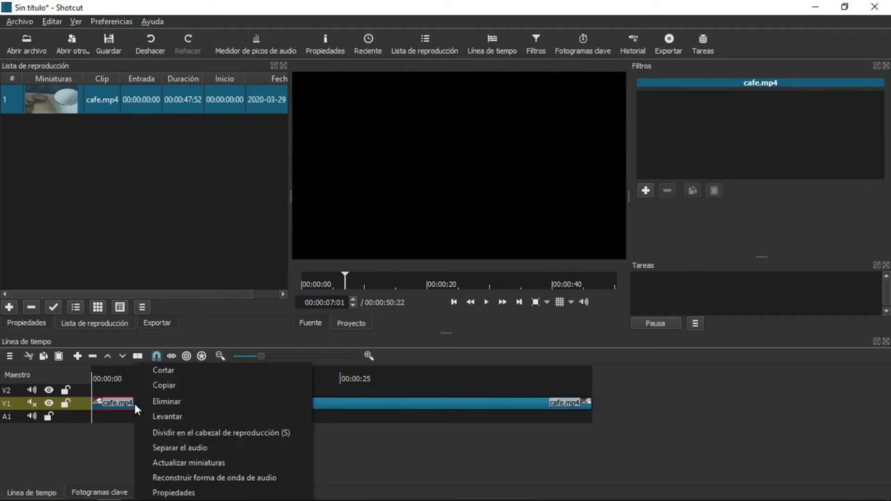
left_click(147, 402)
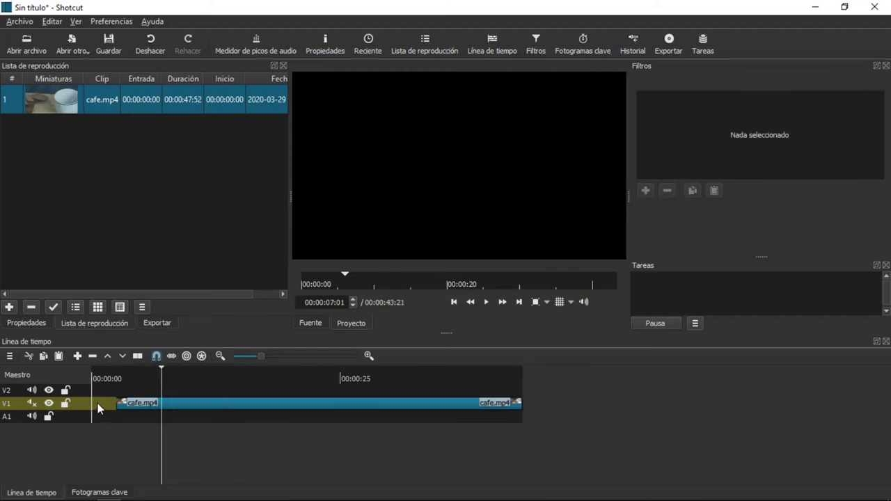
right_click(98, 403)
left_click(107, 411)
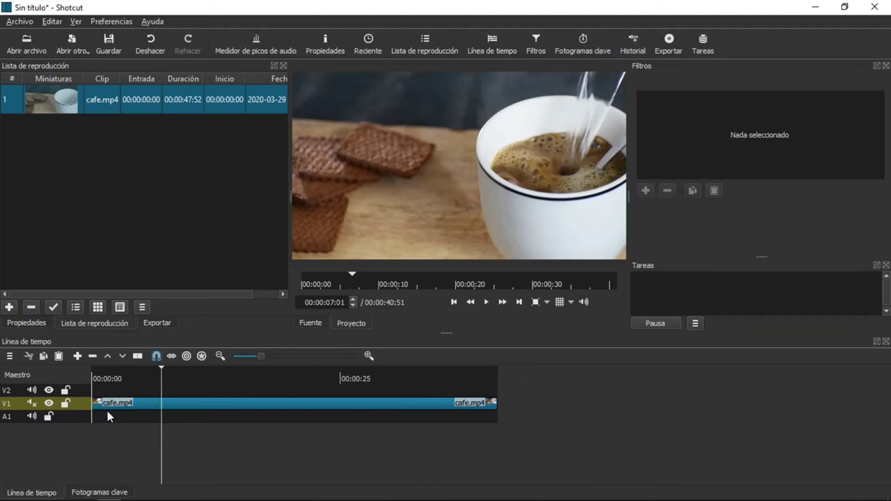
Scrub through the shortened cafe.mp4 clip and split it at 00:00:11:12
left_click(98, 375)
left_click_drag(98, 374, 93, 374)
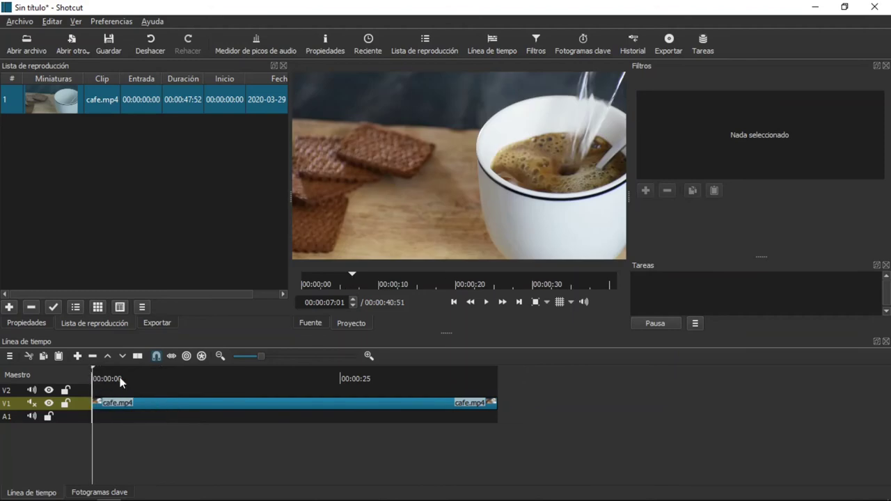
left_click(324, 372)
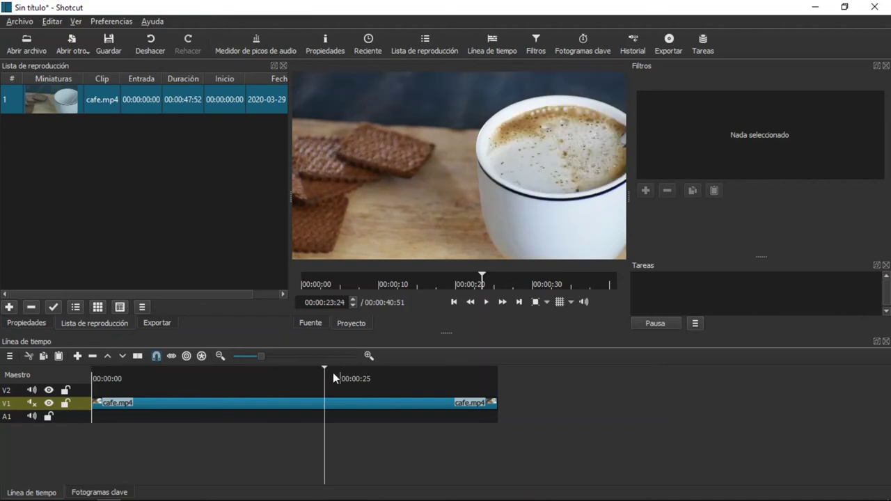
left_click(342, 374)
left_click(294, 372)
left_click(262, 372)
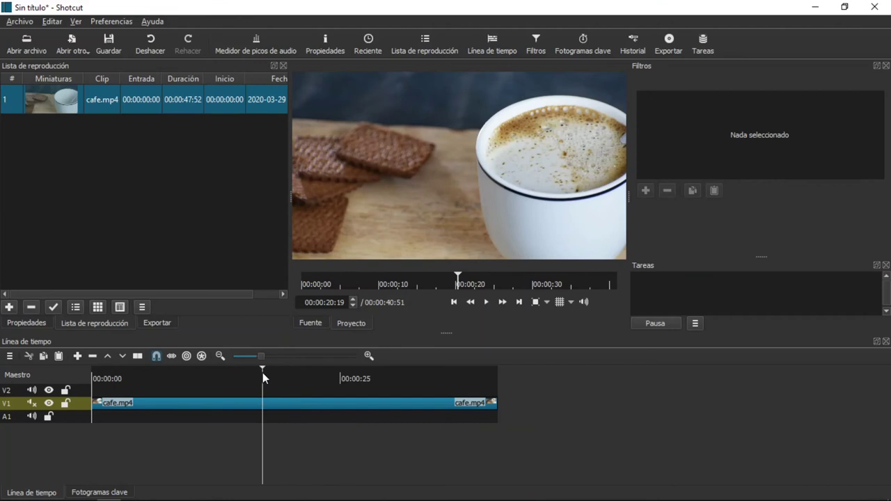
left_click(246, 373)
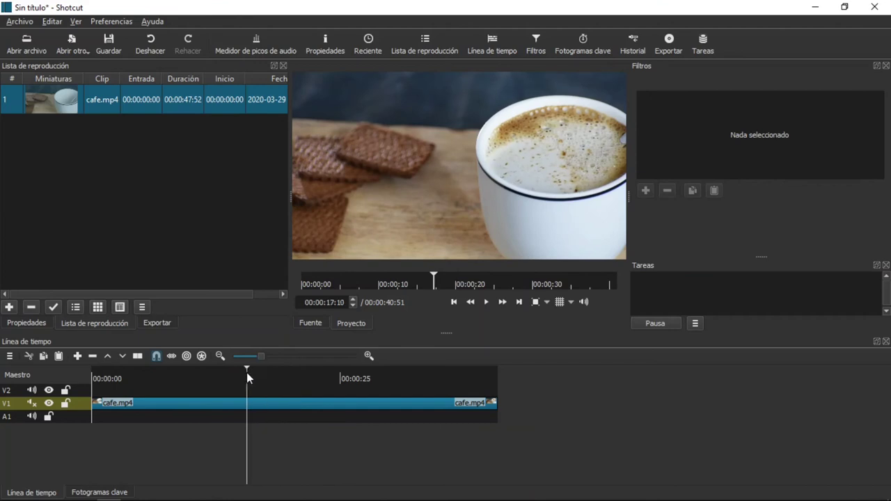
left_click(205, 372)
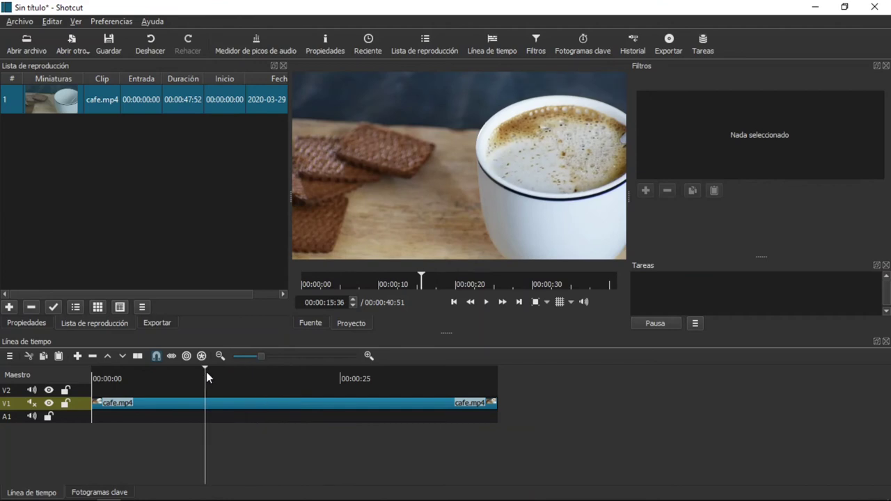
left_click(173, 374)
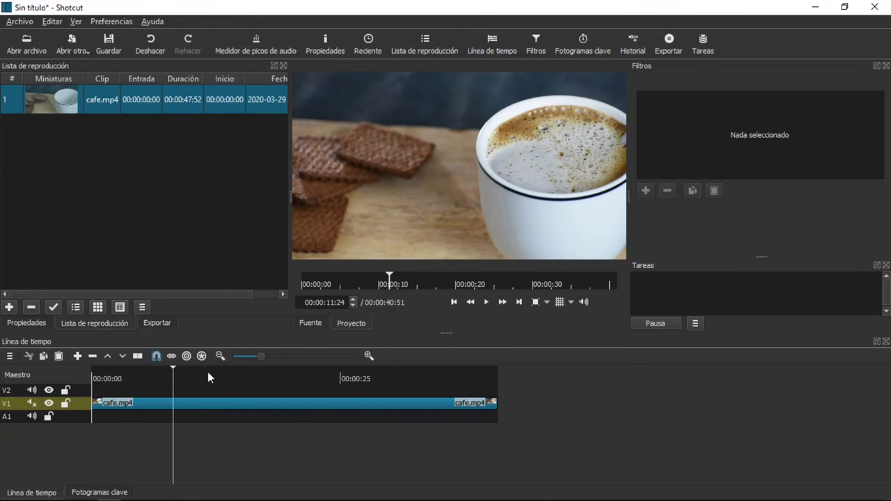
left_click(203, 372)
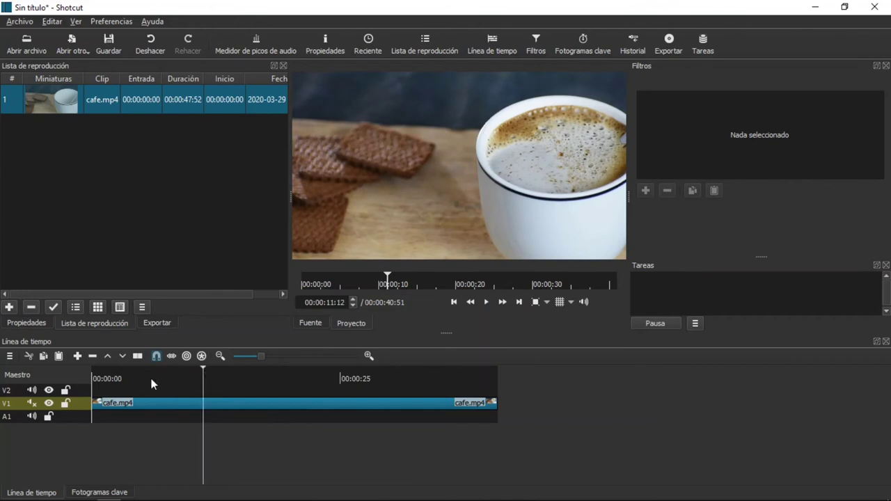
left_click(184, 408)
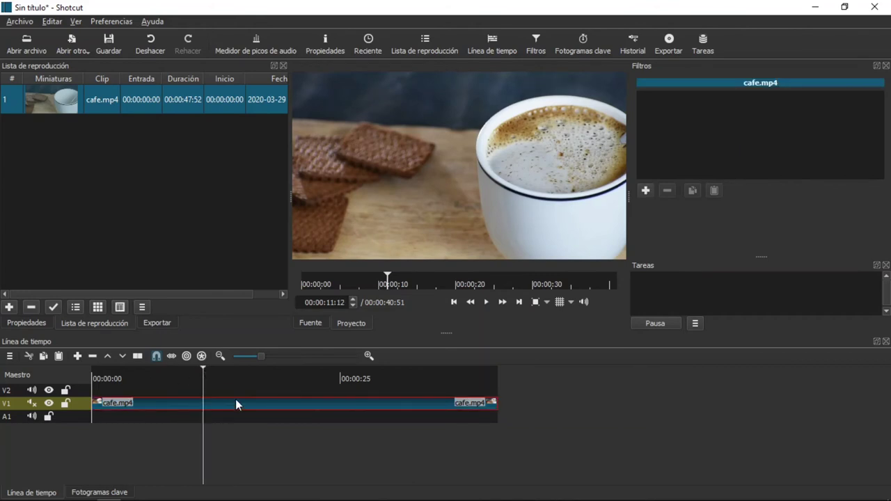
key("s")
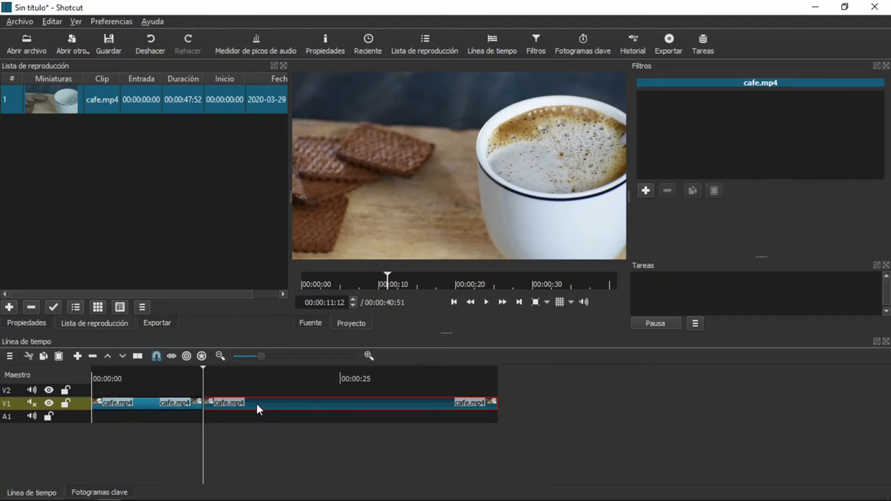
Delete the cafe.mp4 segment after the split and undo the deletion
key("Delete")
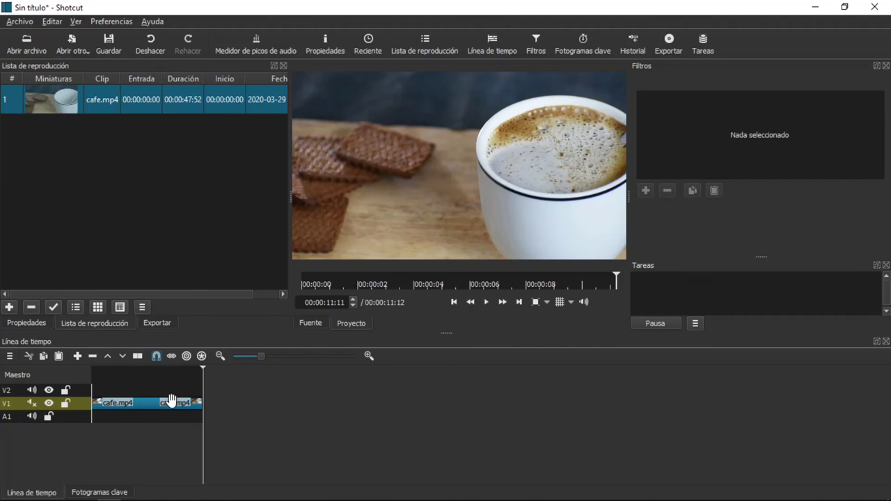
left_click(171, 406)
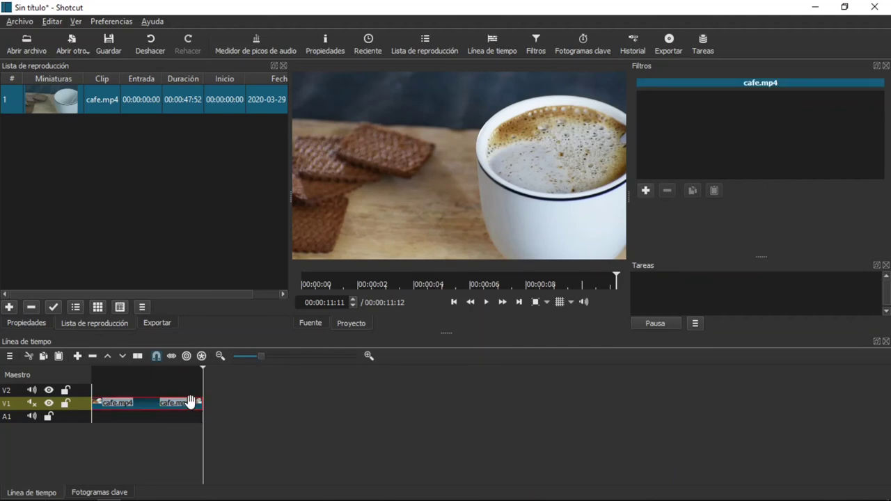
key("ctrl+z")
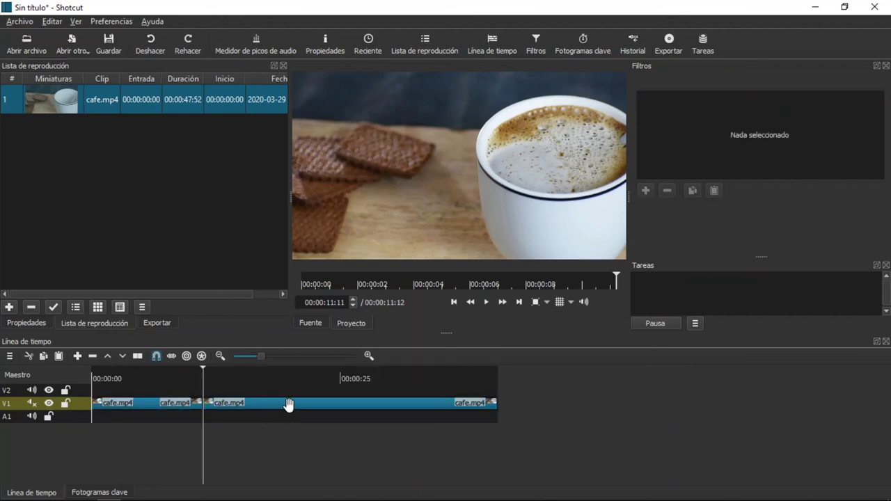
With snapping off, move V1's second segment later to leave a gap of about two seconds, and turn snapping back on
left_click(317, 411)
left_click_drag(318, 408, 356, 408)
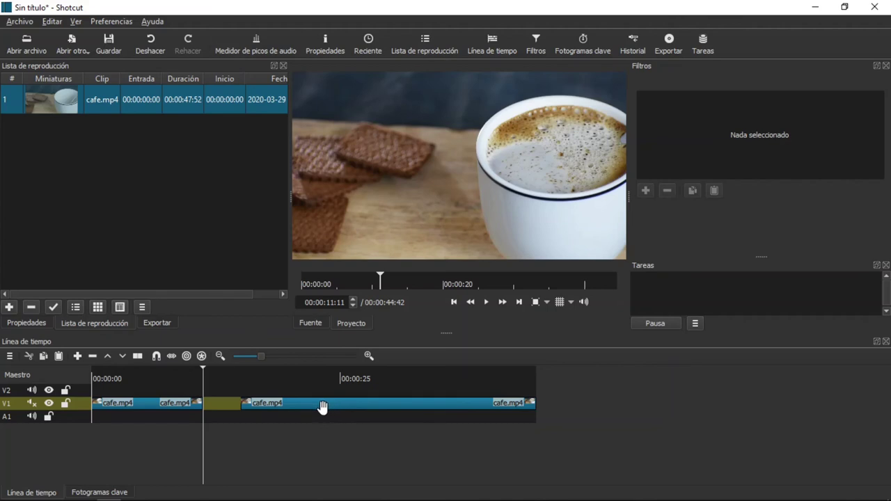
left_click_drag(322, 407, 300, 405)
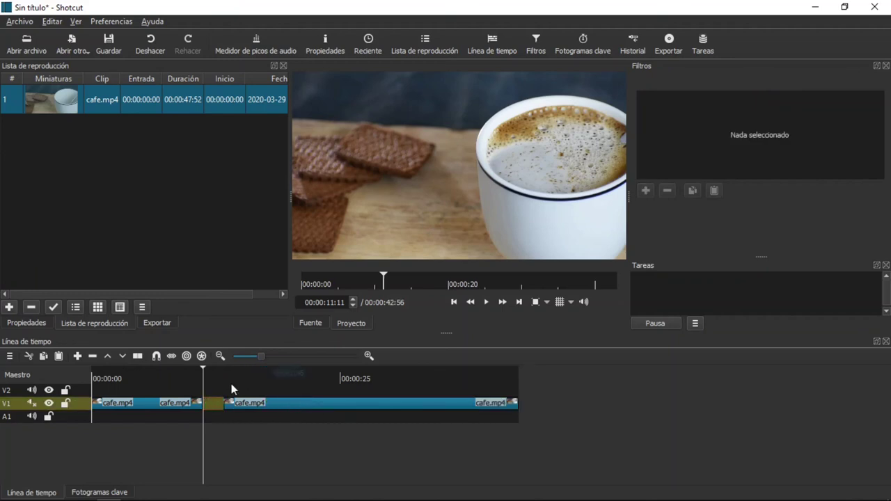
left_click(157, 356)
mouse_move(286, 406)
left_mouse_down()
mouse_move(263, 407)
mouse_move(294, 404)
mouse_move(264, 406)
mouse_move(286, 405)
left_mouse_up()
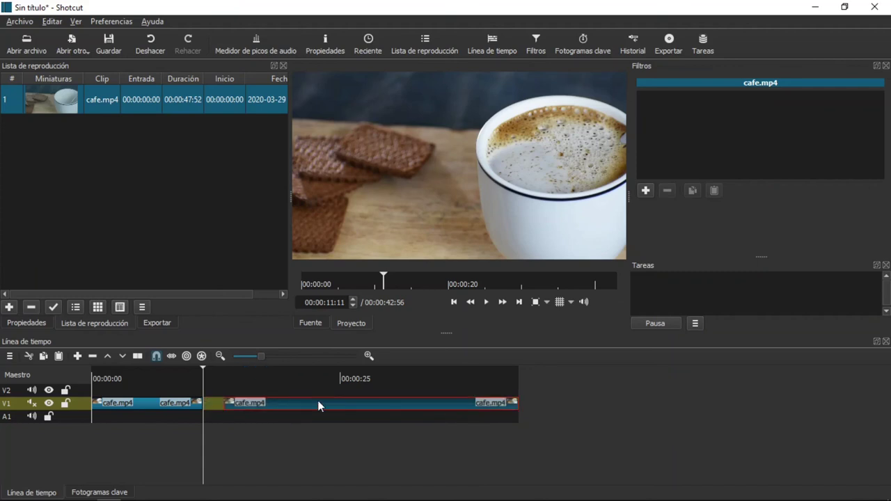